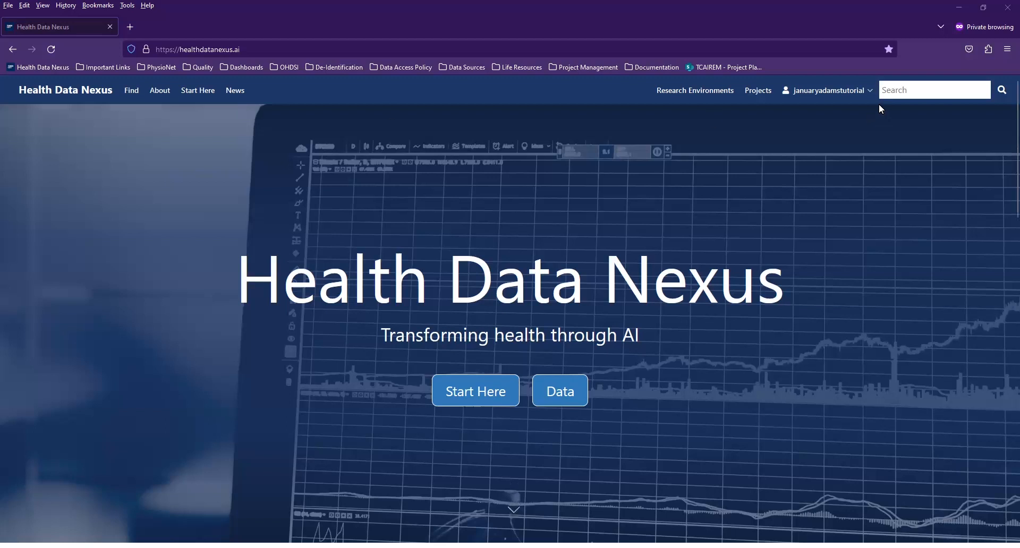
On Research Environments, enter the matching password twice and a recovery email, then create the Cloud Identity
{"action": "left_click", "coordinate": [712, 91]}
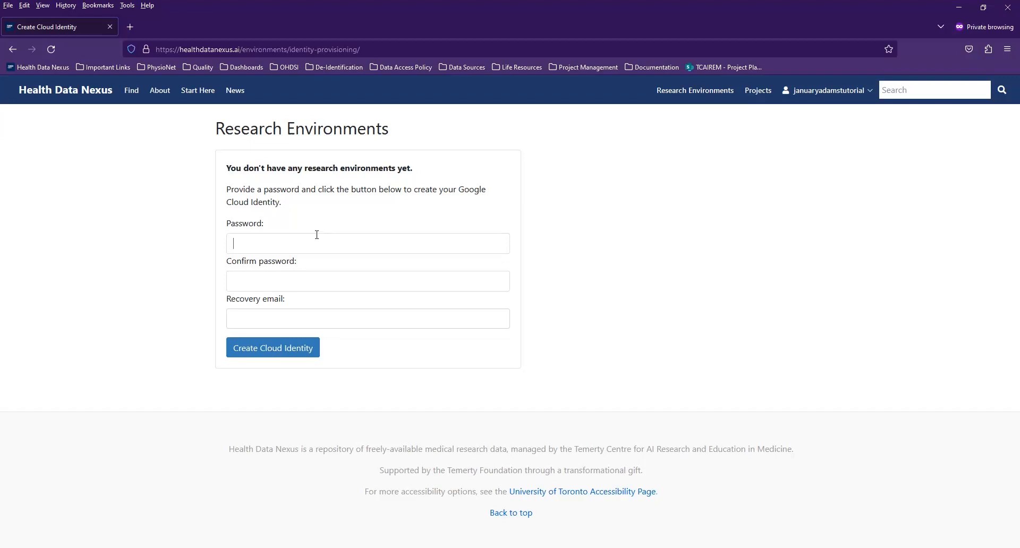
{"action": "type", "text": "***************"}
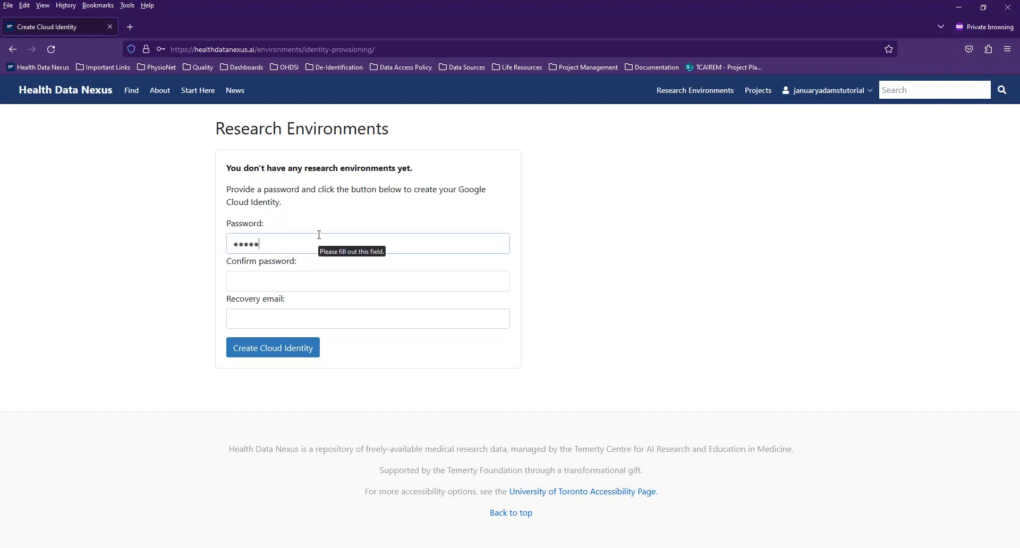
{"action": "type", "text": "**************"}
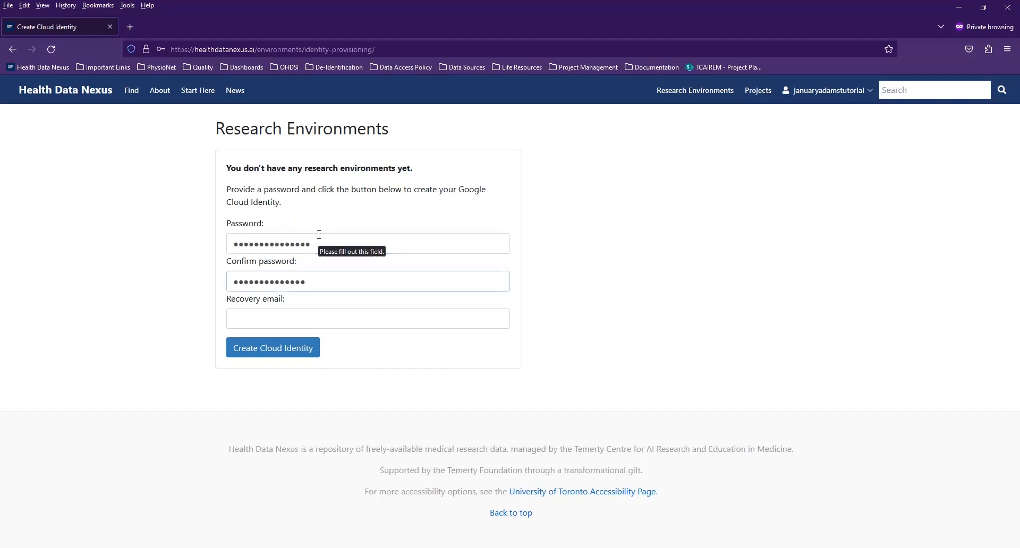
{"action": "key", "text": "Tab"}
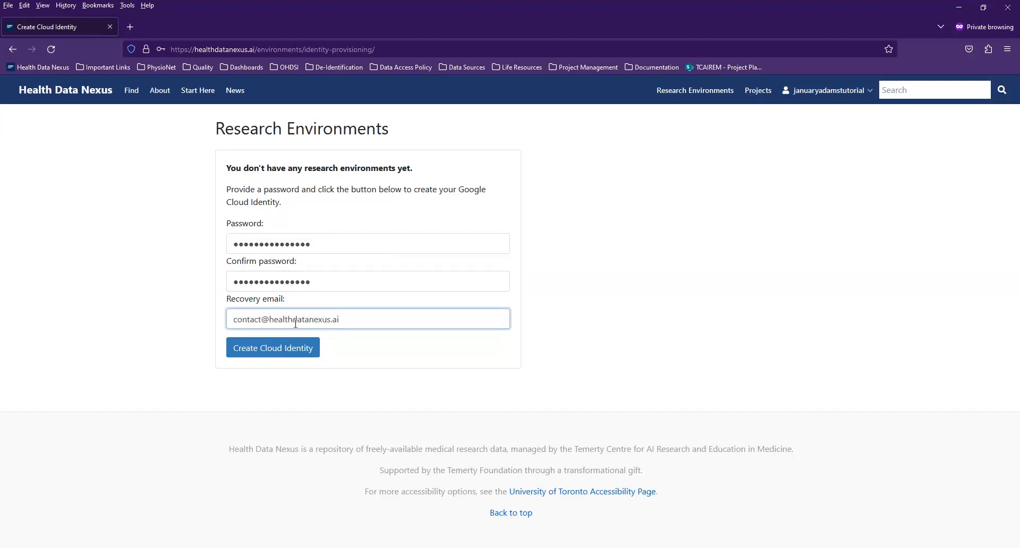
{"action": "left_click", "coordinate": [291, 347]}
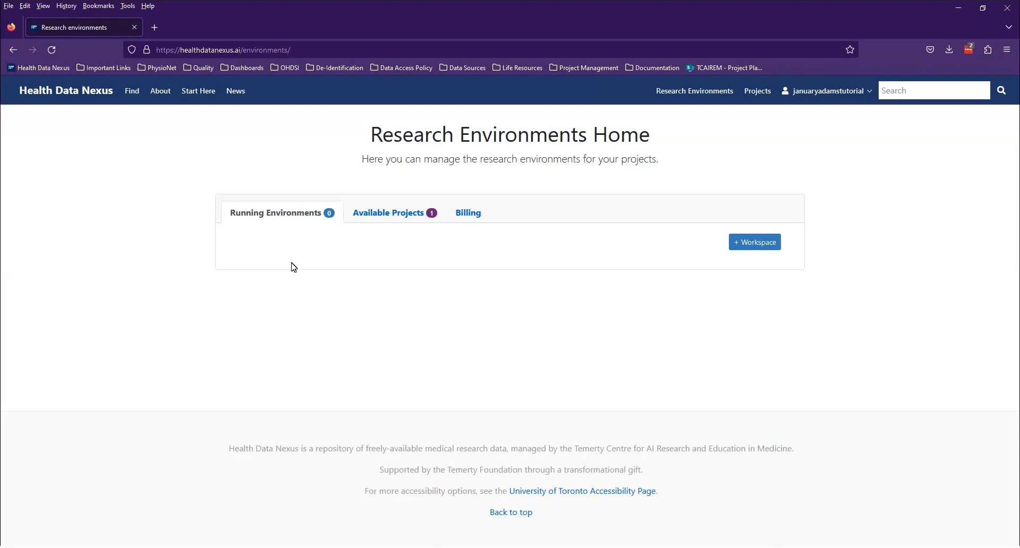
Check the Billing tab shows no accounts and follow the link to Google Cloud's create-billing-account form
{"action": "left_click", "coordinate": [460, 213]}
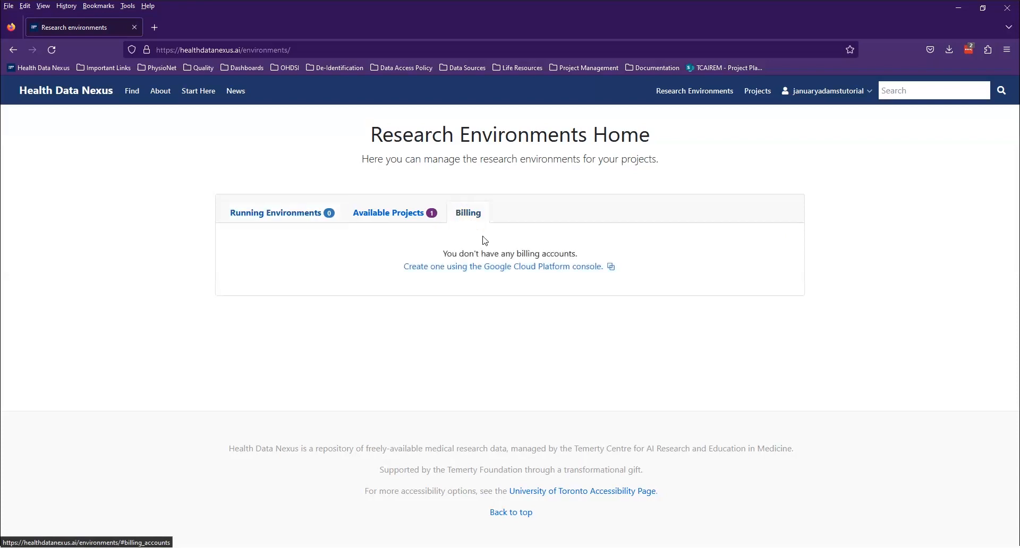
{"action": "left_click", "coordinate": [492, 267]}
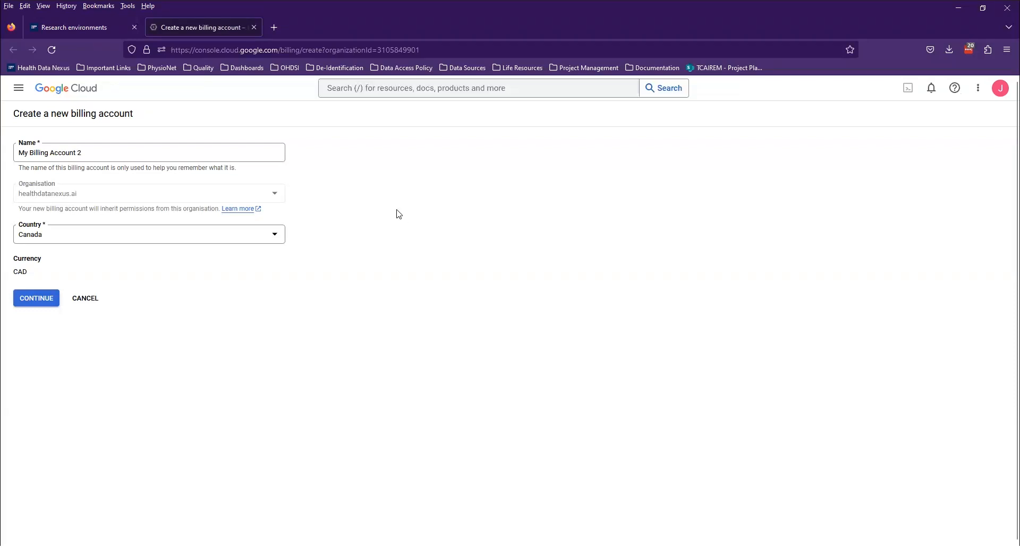
Switch the Google Cloud Console to the tutorial healthdatanexus.ai account from the avatar's account list
{"action": "left_click", "coordinate": [998, 87]}
{"action": "scroll", "coordinate": [897, 256], "scroll_direction": "down", "scroll_amount": 3}
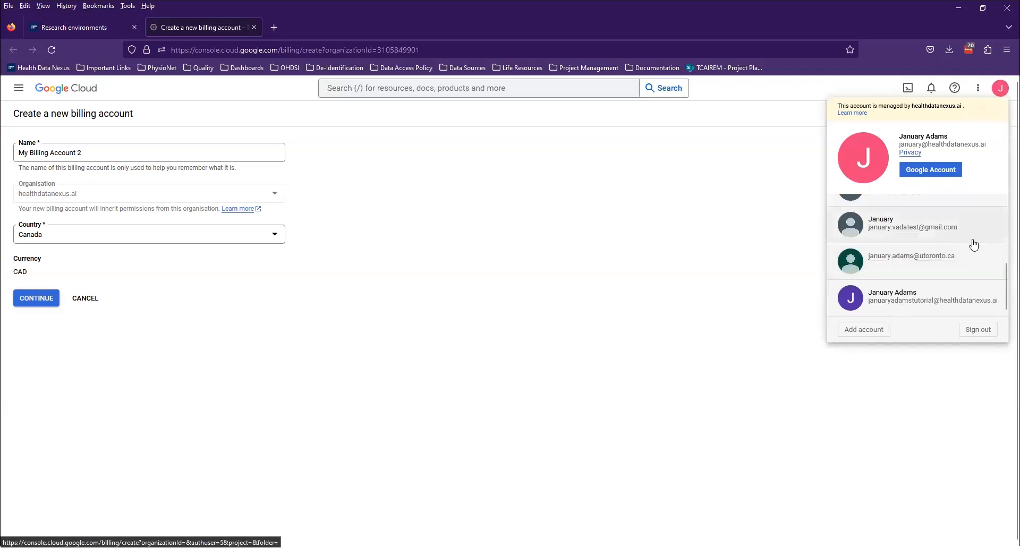
{"action": "left_click", "coordinate": [936, 305]}
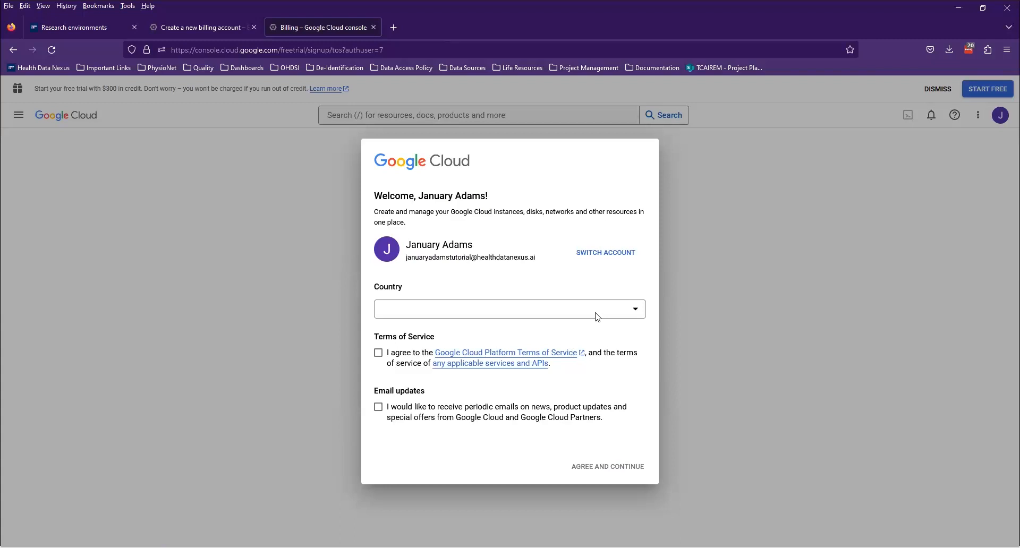
Select Canada as the country, accept the Google Cloud Terms of Service, and agree to continue
{"action": "left_click", "coordinate": [629, 315]}
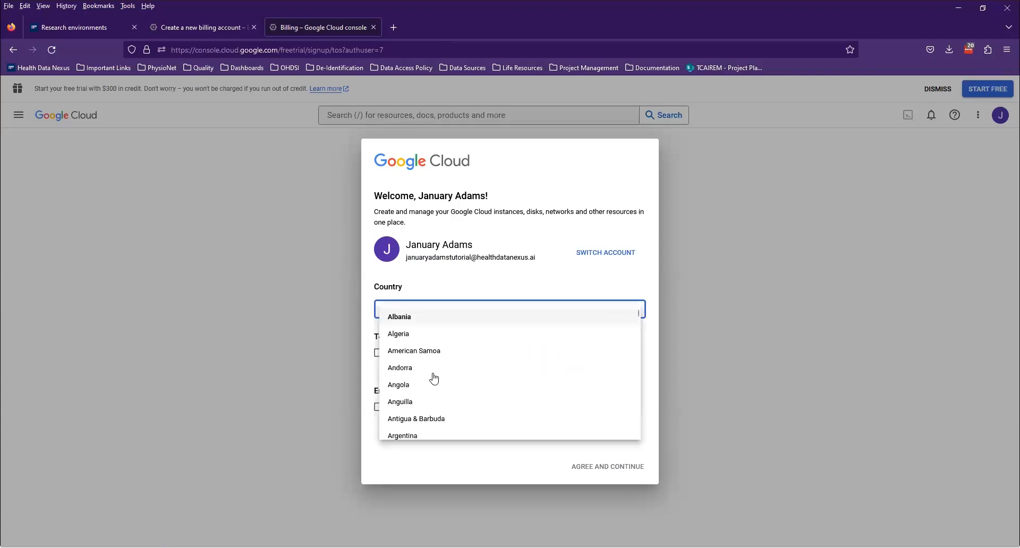
{"action": "scroll", "coordinate": [434, 377], "scroll_direction": "down", "scroll_amount": 5}
{"action": "scroll", "coordinate": [434, 378], "scroll_direction": "down", "scroll_amount": 9}
{"action": "scroll", "coordinate": [435, 378], "scroll_direction": "up", "scroll_amount": 1}
{"action": "scroll", "coordinate": [434, 376], "scroll_direction": "up", "scroll_amount": 3}
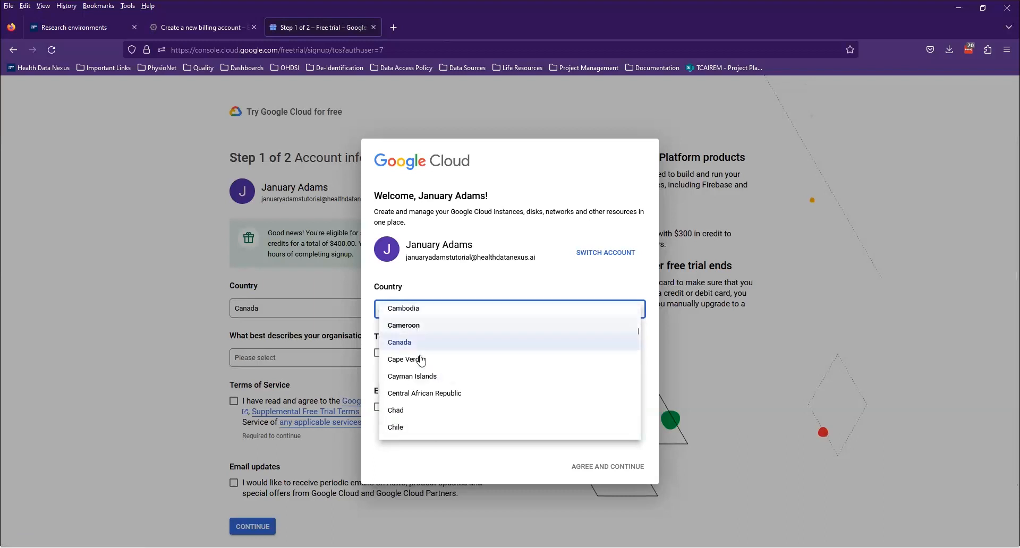
{"action": "left_click", "coordinate": [414, 348]}
{"action": "left_click", "coordinate": [378, 353]}
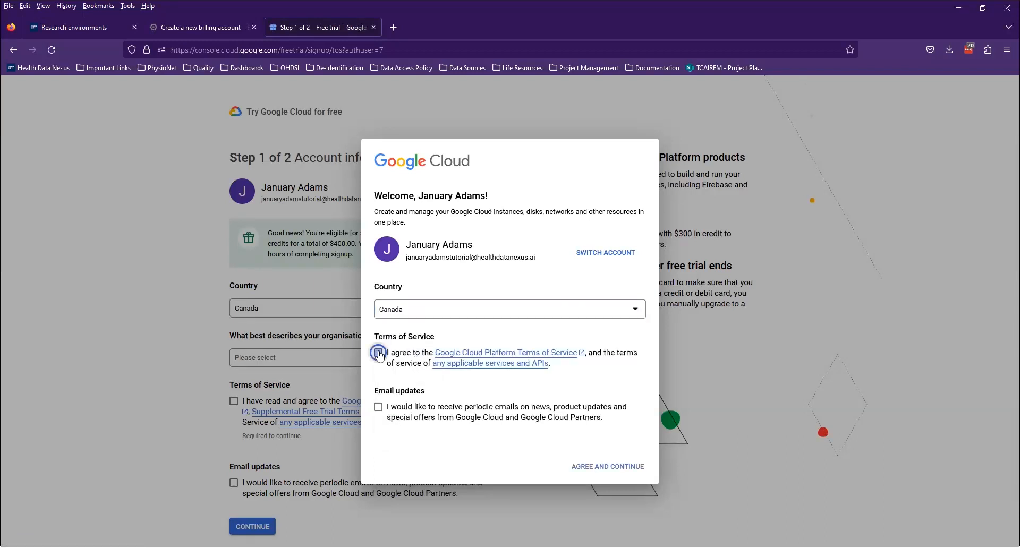
{"action": "left_click", "coordinate": [595, 466]}
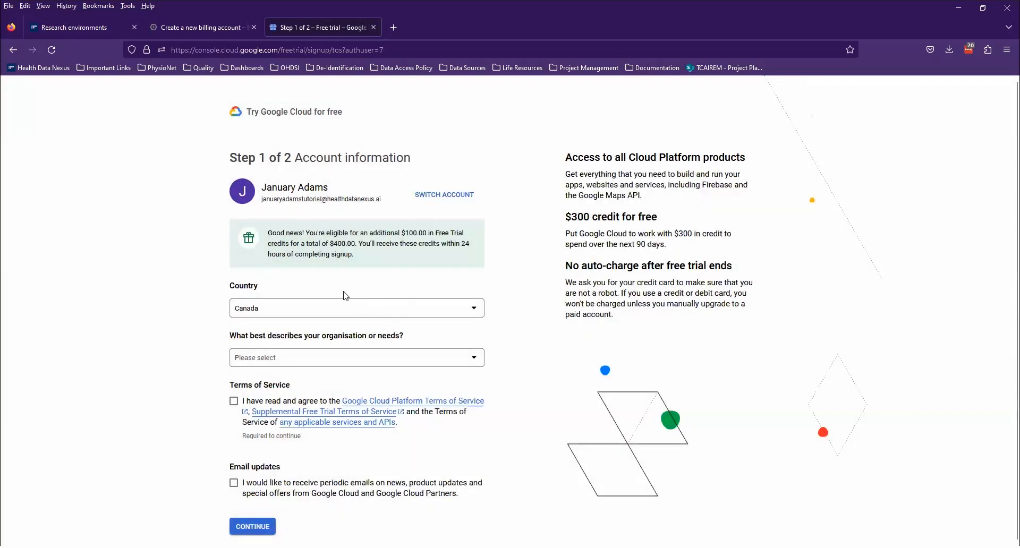
Choose 'Helping clients use Cloud' as the need, accept the free-trial terms, and continue to payment
{"action": "scroll", "coordinate": [325, 266], "scroll_direction": "down", "scroll_amount": 1}
{"action": "left_click_drag", "start_coordinate": [204, 238], "coordinate": [203, 237]}
{"action": "scroll", "coordinate": [203, 237], "scroll_direction": "down", "scroll_amount": 1}
{"action": "left_click", "coordinate": [316, 281]}
{"action": "left_click", "coordinate": [320, 296]}
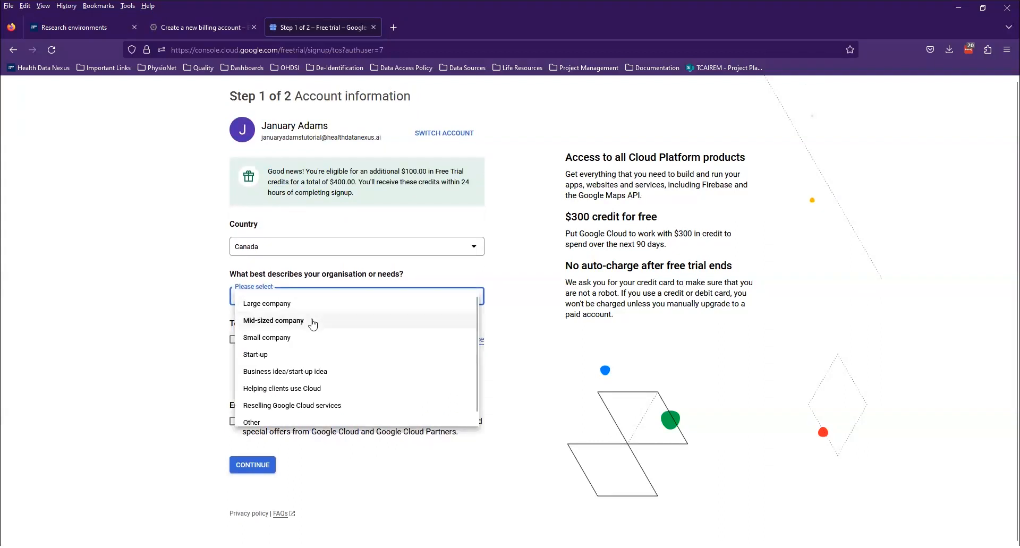
{"action": "left_click", "coordinate": [270, 389]}
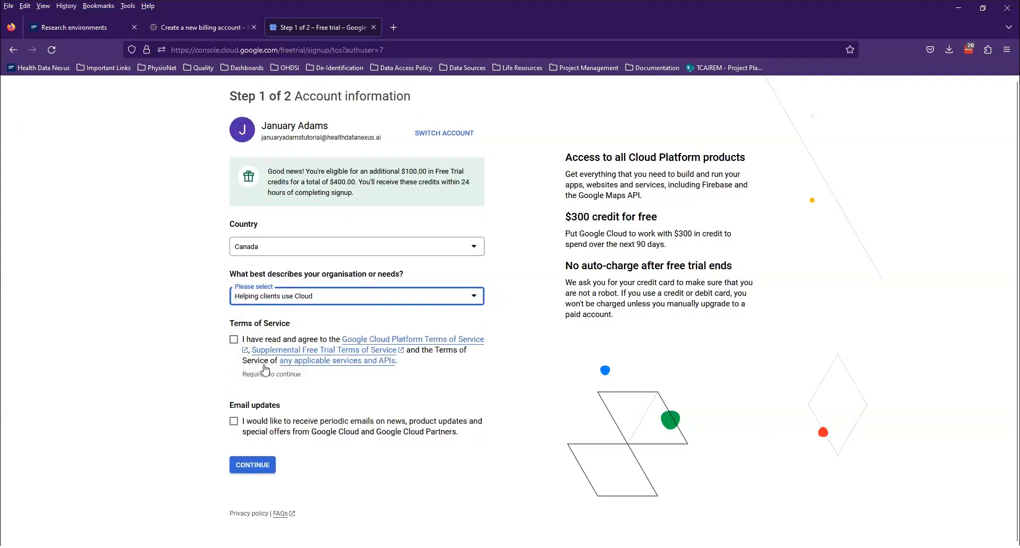
{"action": "left_click", "coordinate": [234, 339]}
{"action": "left_click", "coordinate": [253, 465]}
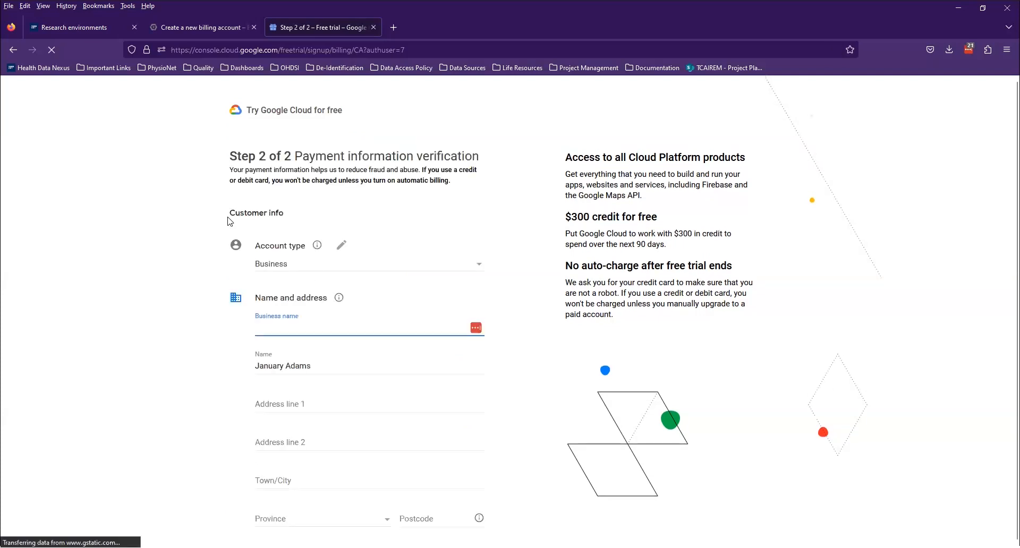
Set the account type to Individual and fill Address line 1 from the suggested Toronto street address
{"action": "left_click", "coordinate": [290, 219]}
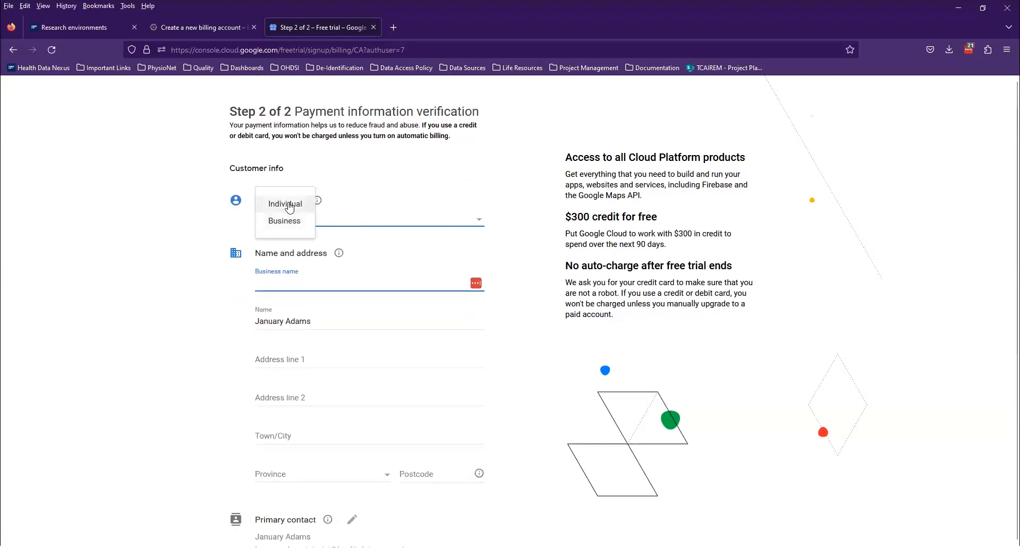
{"action": "left_click", "coordinate": [290, 205]}
{"action": "left_click", "coordinate": [315, 323]}
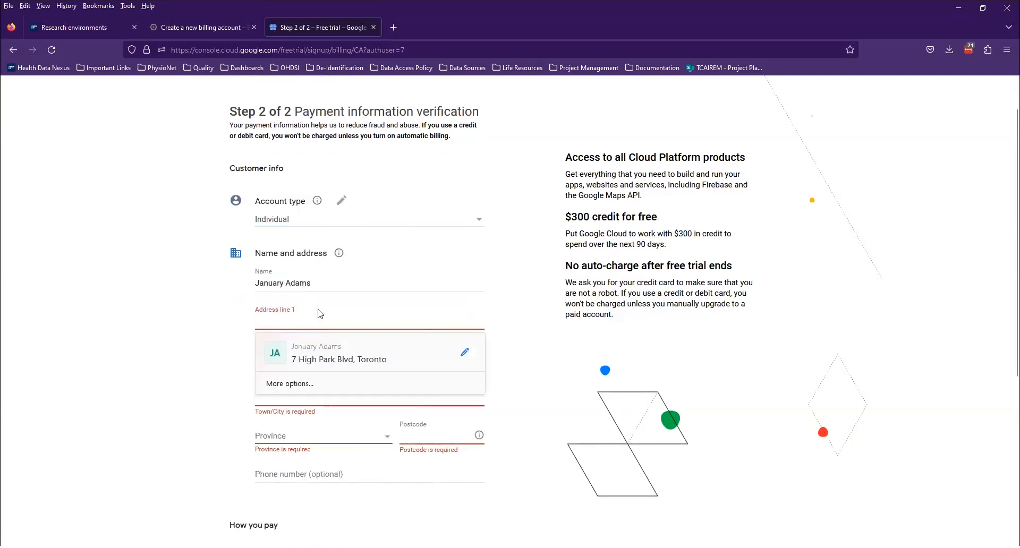
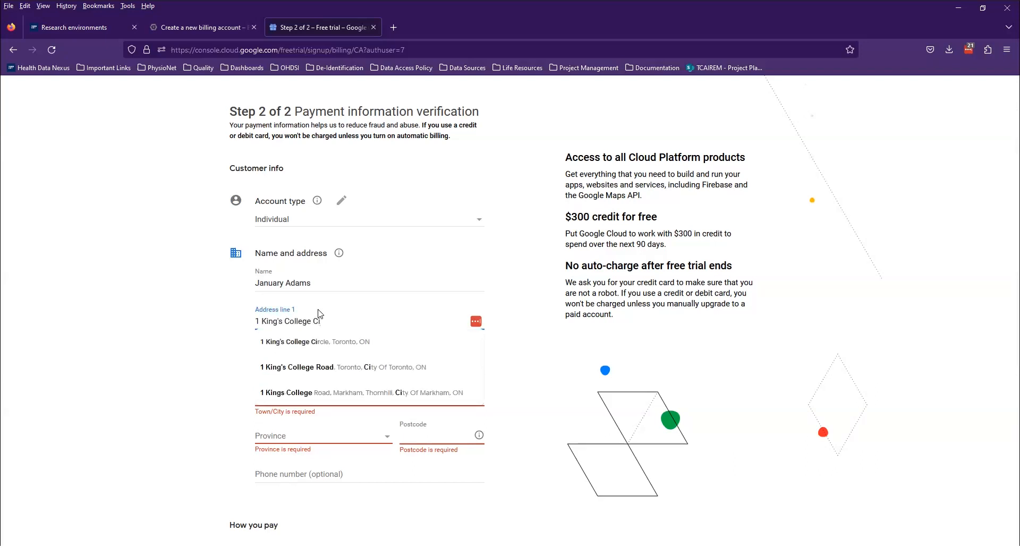
{"action": "left_click", "coordinate": [329, 343]}
Complete the postcode, start the free trial, and close the welcome questionnaire
{"action": "scroll", "coordinate": [322, 393], "scroll_direction": "down", "scroll_amount": 2}
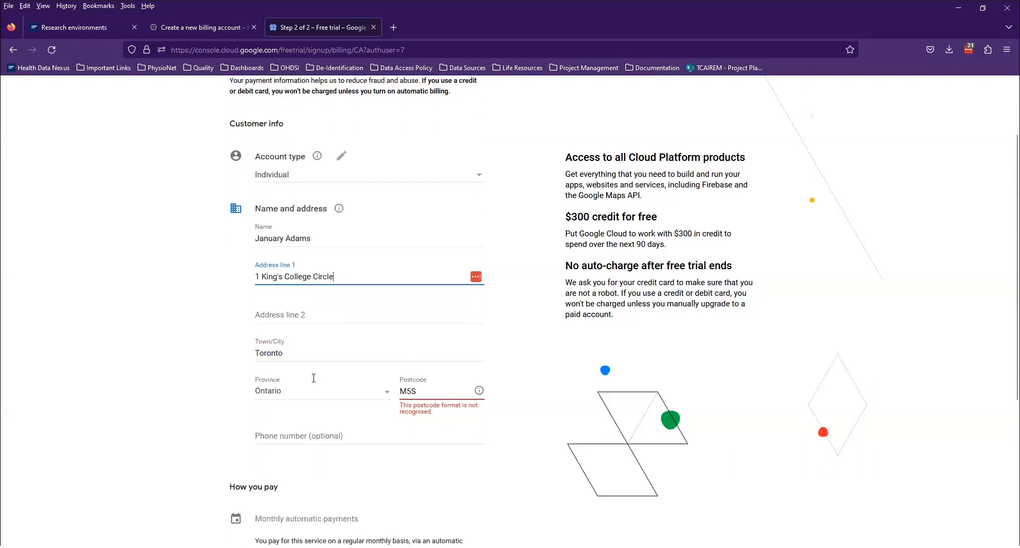
{"action": "left_click", "coordinate": [438, 351]}
{"action": "type", "text": "1A8"}
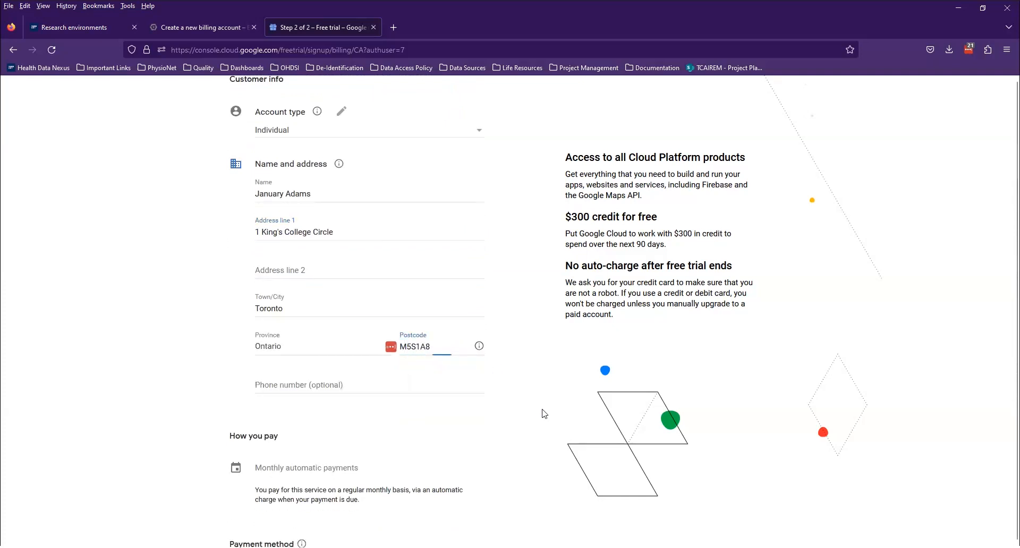
{"action": "scroll", "coordinate": [544, 414], "scroll_direction": "down", "scroll_amount": 4}
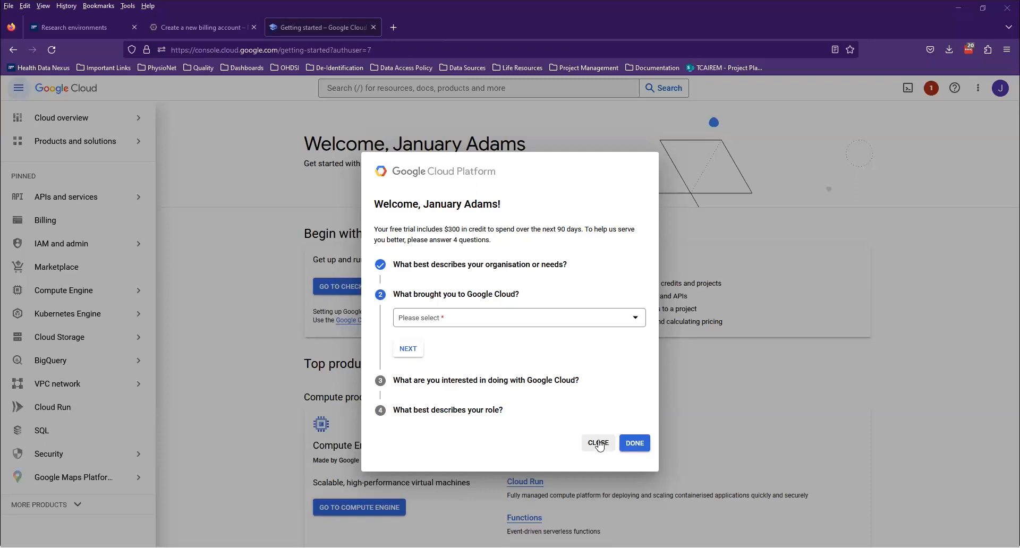
{"action": "left_click", "coordinate": [599, 444]}
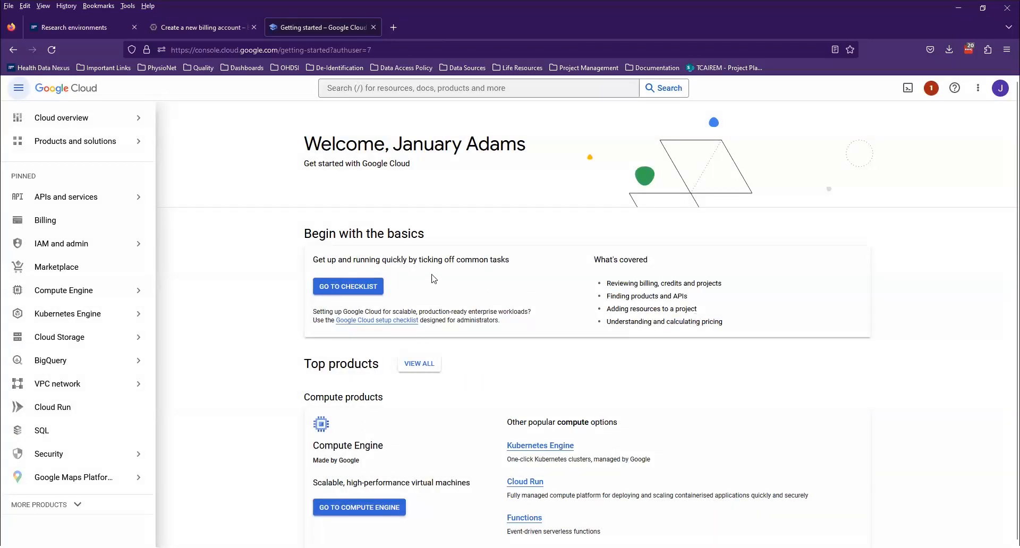